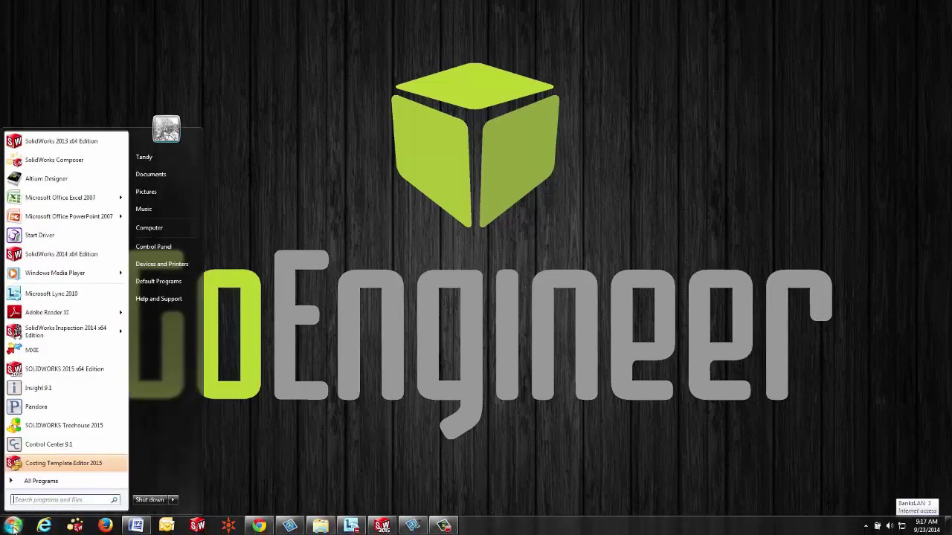
Step: Launch SOLIDWORKS Treehouse 2015 from the SOLIDWORKS 2015 > SOLIDWORKS Tools Start menu folder
{"action": "left_click", "coordinate": [39, 481]}
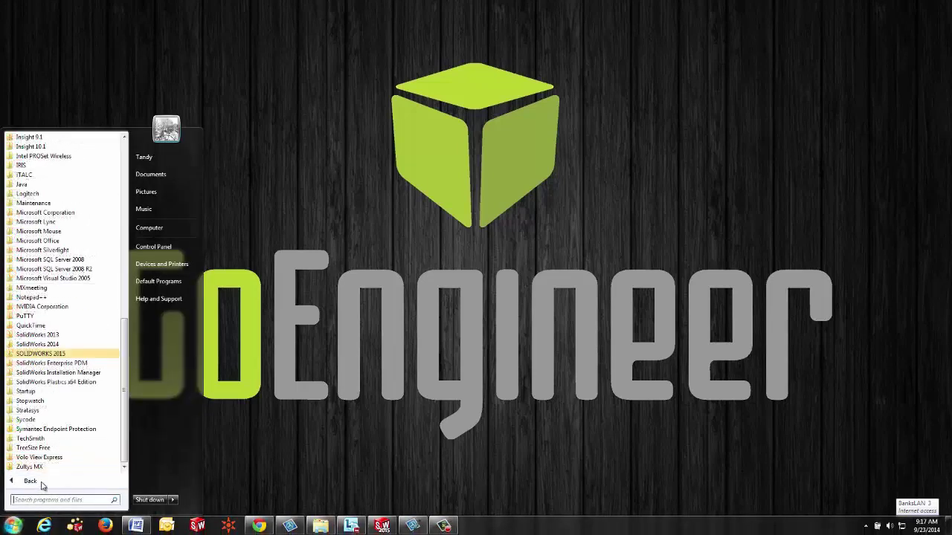
{"action": "left_click", "coordinate": [67, 354]}
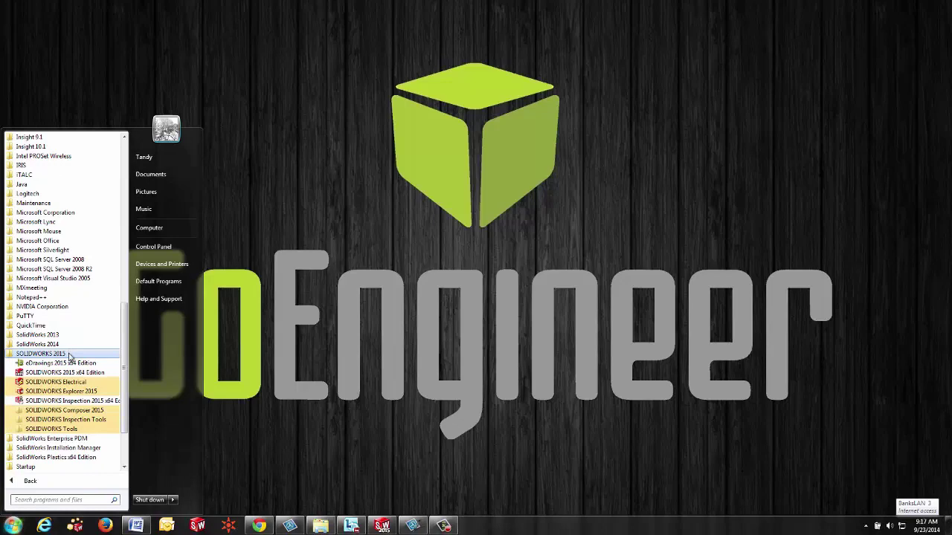
{"action": "left_click", "coordinate": [77, 430]}
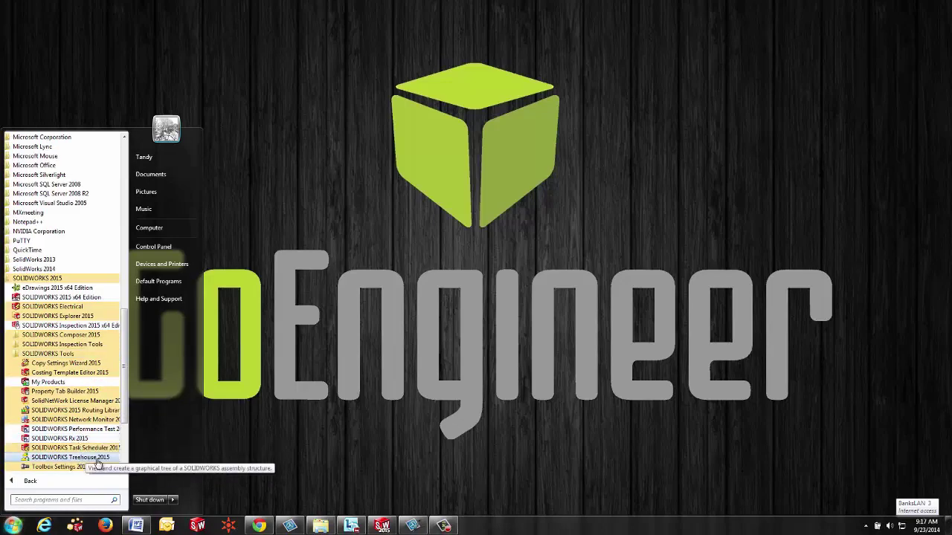
{"action": "left_click", "coordinate": [96, 458]}
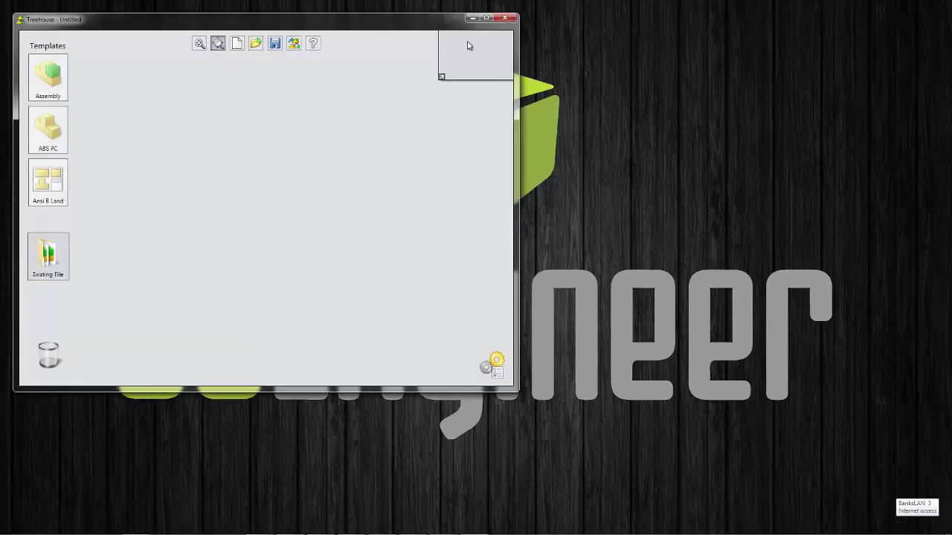
Step: Create a TRAILER LAYOUT assembly named 'New Flatbed Trailer', description Flatbed, model FB100007
{"action": "left_click", "coordinate": [486, 18]}
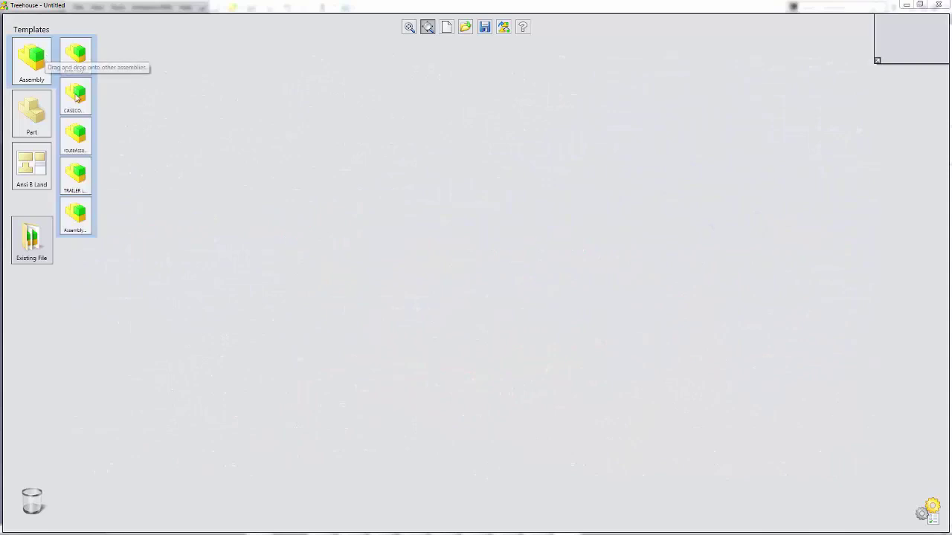
{"action": "left_click_drag", "start_coordinate": [77, 174], "coordinate": [459, 112]}
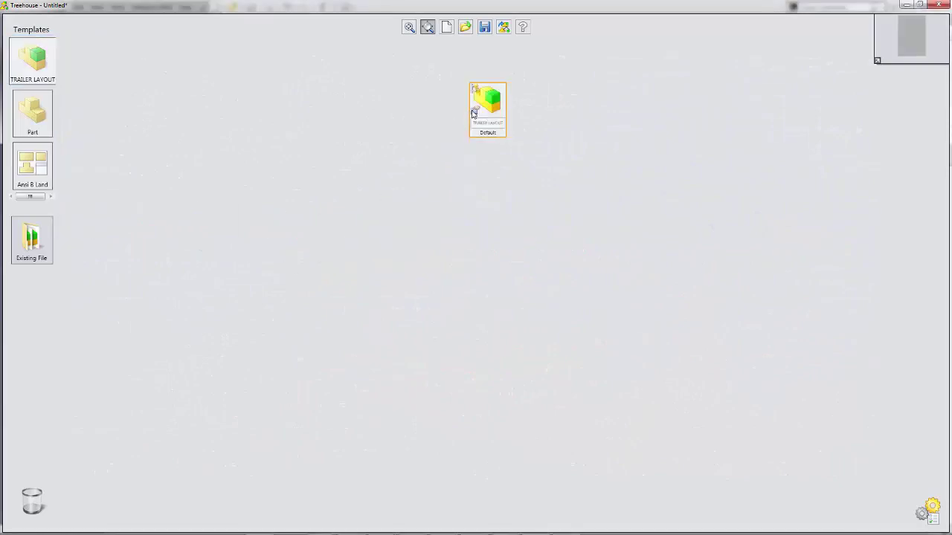
{"action": "left_click_drag", "start_coordinate": [418, 173], "coordinate": [310, 167]}
{"action": "type", "text": "New Flatbed T"}
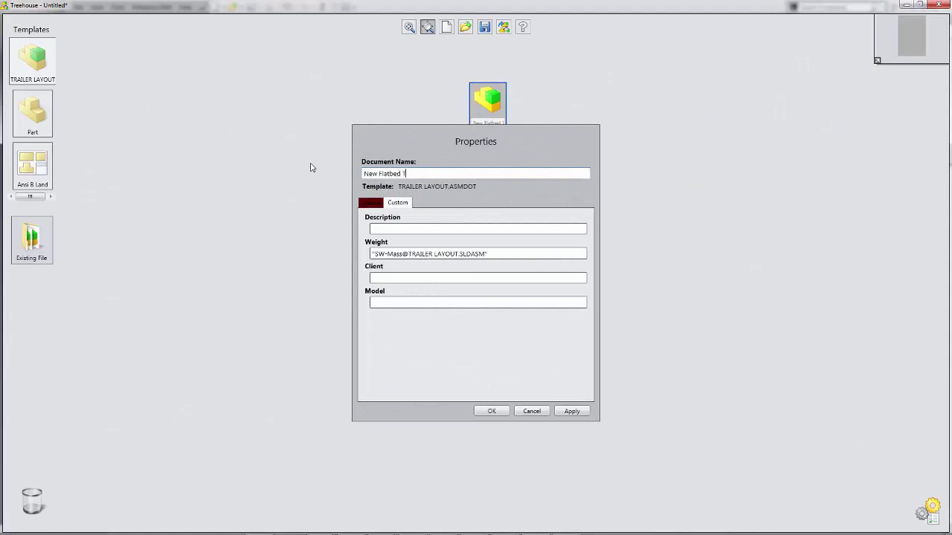
{"action": "type", "text": "railer"}
{"action": "left_click", "coordinate": [384, 230]}
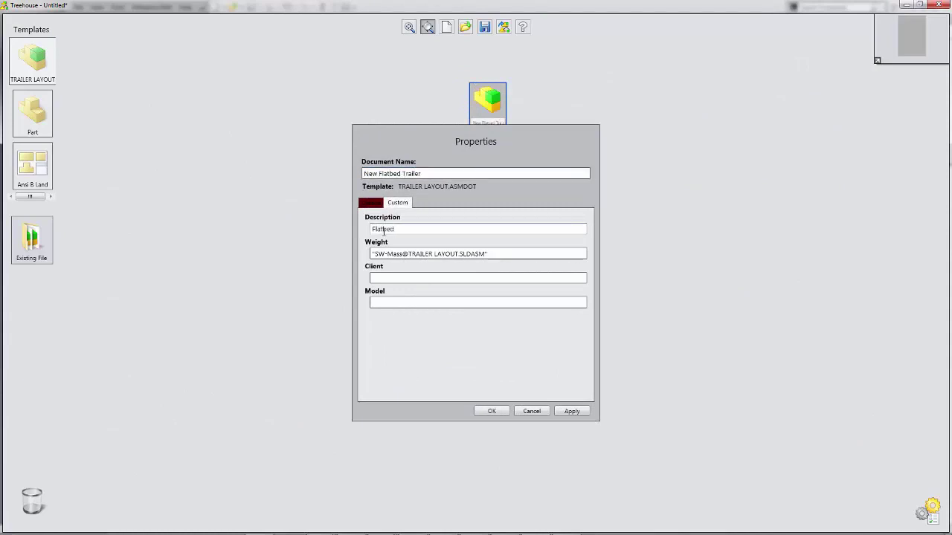
{"action": "left_click", "coordinate": [399, 301]}
{"action": "type", "text": "FB100007"}
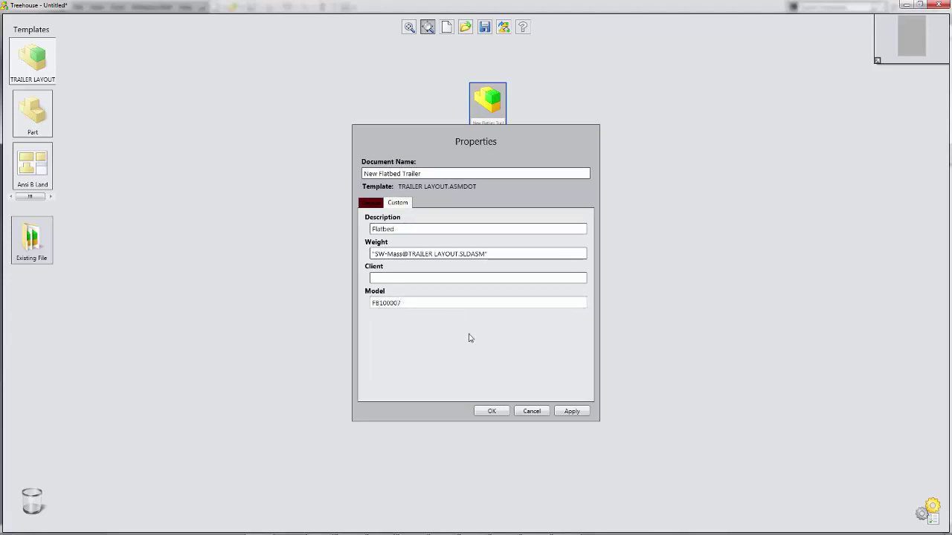
{"action": "left_click", "coordinate": [488, 411]}
Step: Add a new subassembly named Suspension under New Flatbed Trailer
{"action": "mouse_move", "coordinate": [35, 83]}
{"action": "left_click_drag", "start_coordinate": [75, 56], "coordinate": [488, 111]}
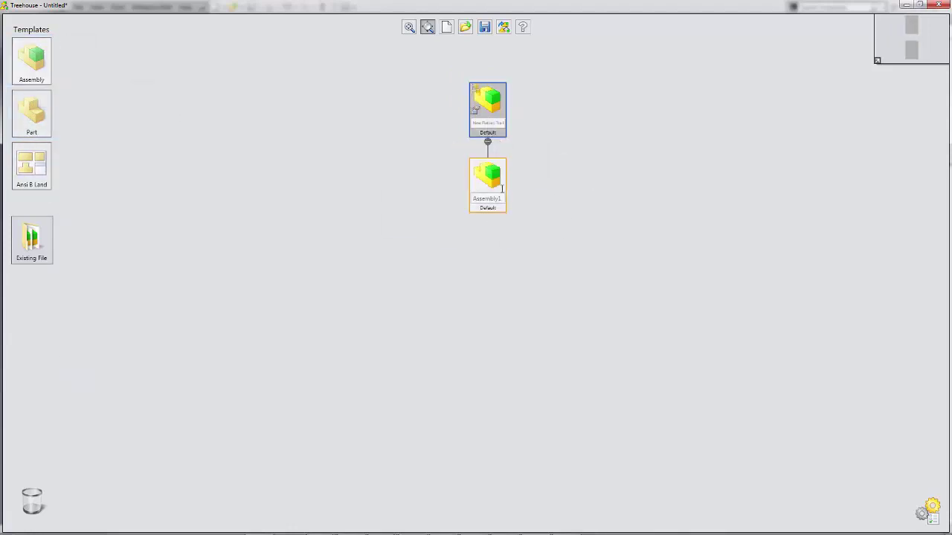
{"action": "double_click", "coordinate": [474, 186]}
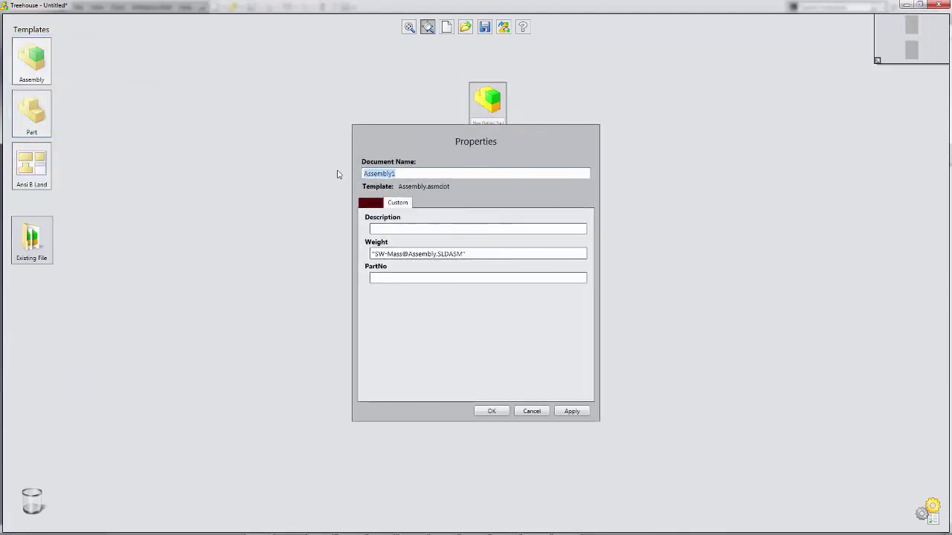
{"action": "type", "text": "Suspension"}
{"action": "left_click", "coordinate": [490, 411]}
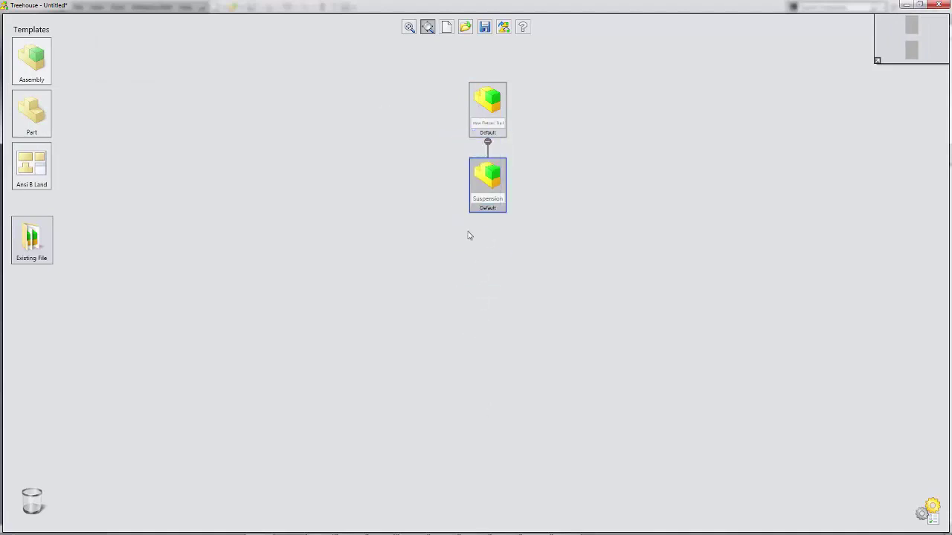
Step: Give Suspension configurations Jounce and Fully Loaded, and make Fully Loaded active
{"action": "left_click", "coordinate": [476, 185]}
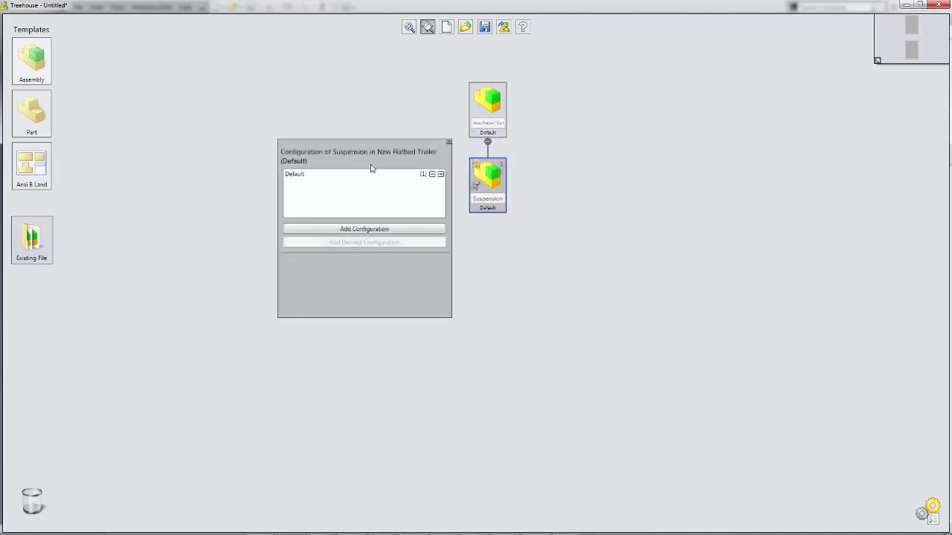
{"action": "left_click", "coordinate": [329, 230]}
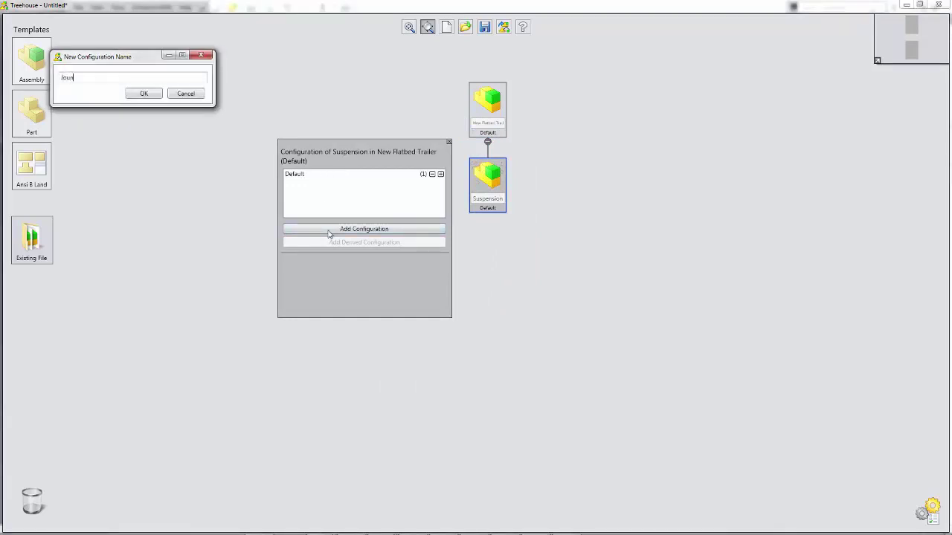
{"action": "left_click", "coordinate": [158, 96]}
{"action": "left_click", "coordinate": [322, 229]}
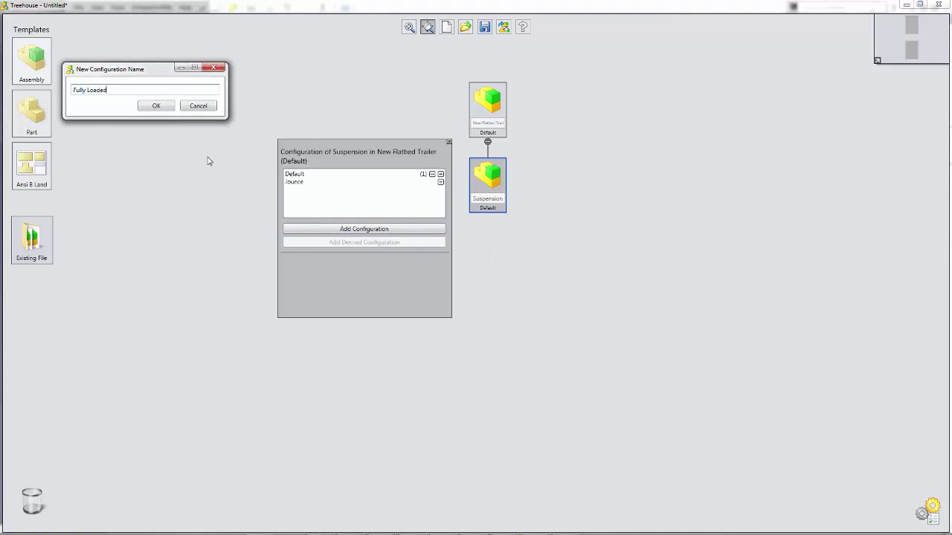
{"action": "left_click", "coordinate": [156, 106]}
{"action": "left_click", "coordinate": [308, 174]}
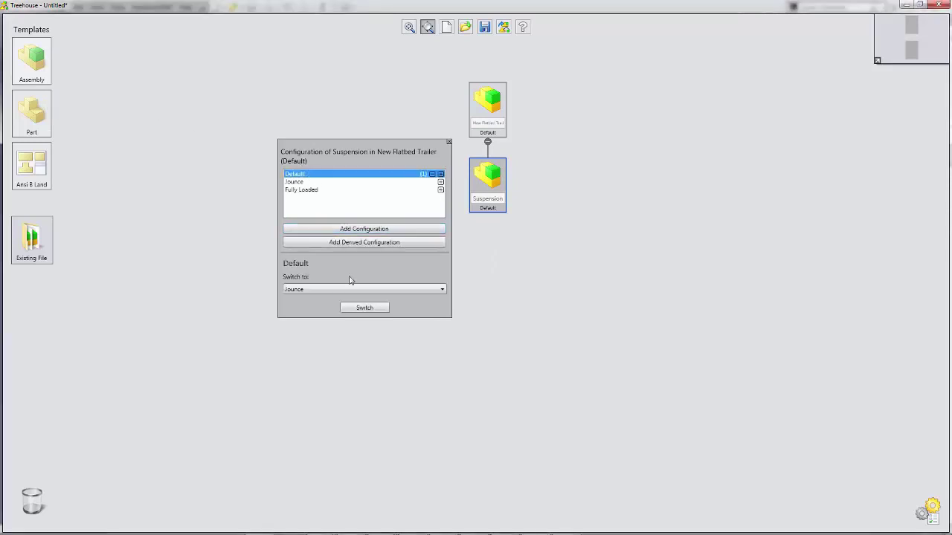
{"action": "left_click", "coordinate": [347, 290]}
{"action": "left_click", "coordinate": [324, 307]}
{"action": "left_click", "coordinate": [364, 312]}
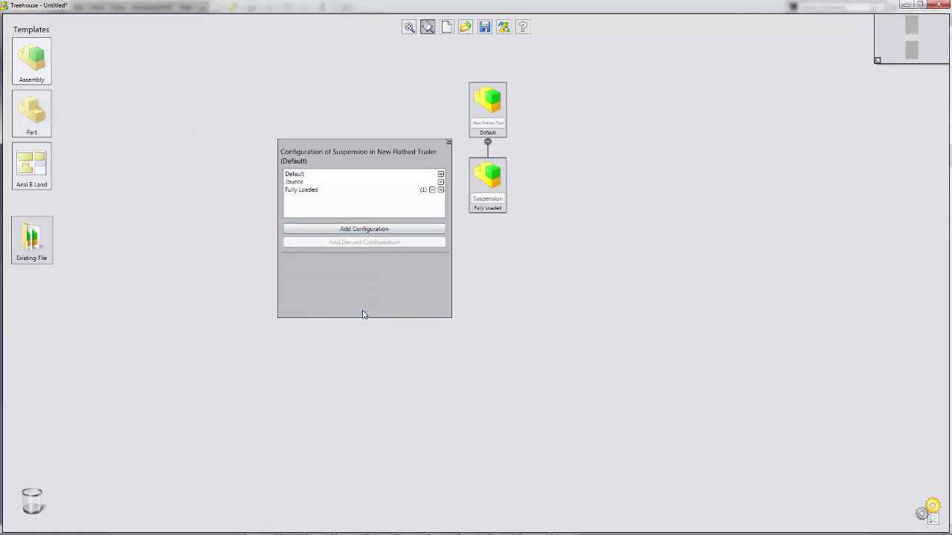
{"action": "left_click", "coordinate": [448, 142]}
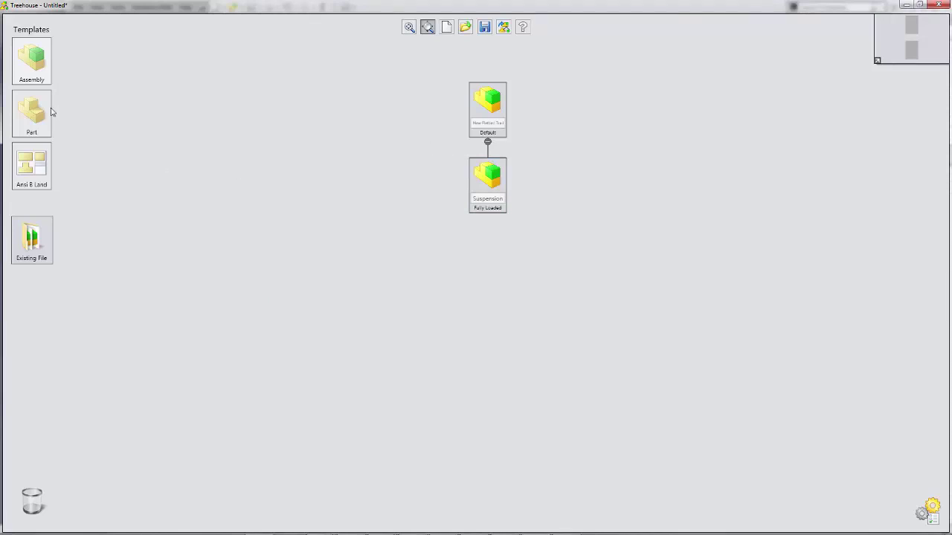
Step: Add a steel part named Frame Weldment2 under Suspension
{"action": "mouse_move", "coordinate": [32, 112]}
{"action": "left_click_drag", "start_coordinate": [74, 301], "coordinate": [487, 213]}
{"action": "double_click", "coordinate": [482, 251]}
{"action": "left_click_drag", "start_coordinate": [398, 173], "coordinate": [354, 173]}
{"action": "type", "text": "Frame Weldment2"}
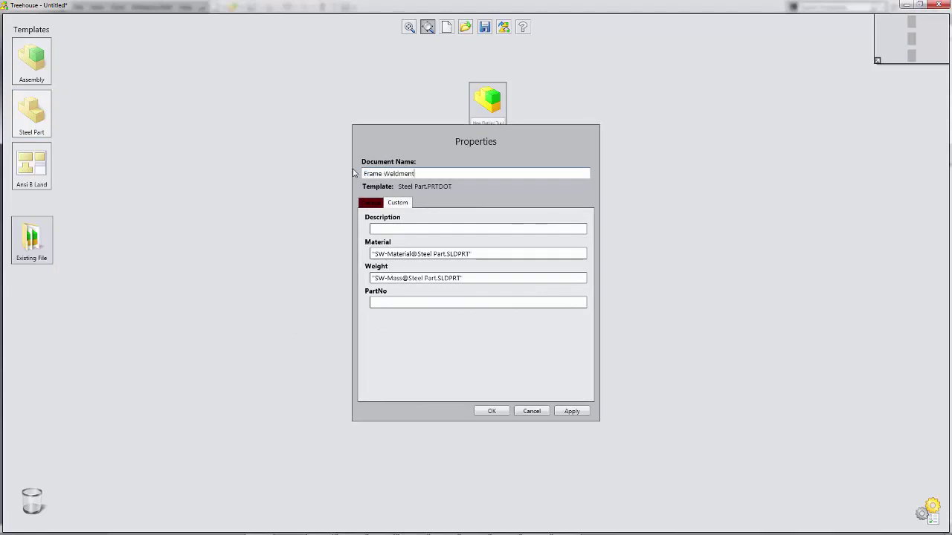
{"action": "left_click", "coordinate": [490, 412]}
Step: Add a second steel part named Kingpin Weldment under Suspension
{"action": "mouse_move", "coordinate": [26, 123]}
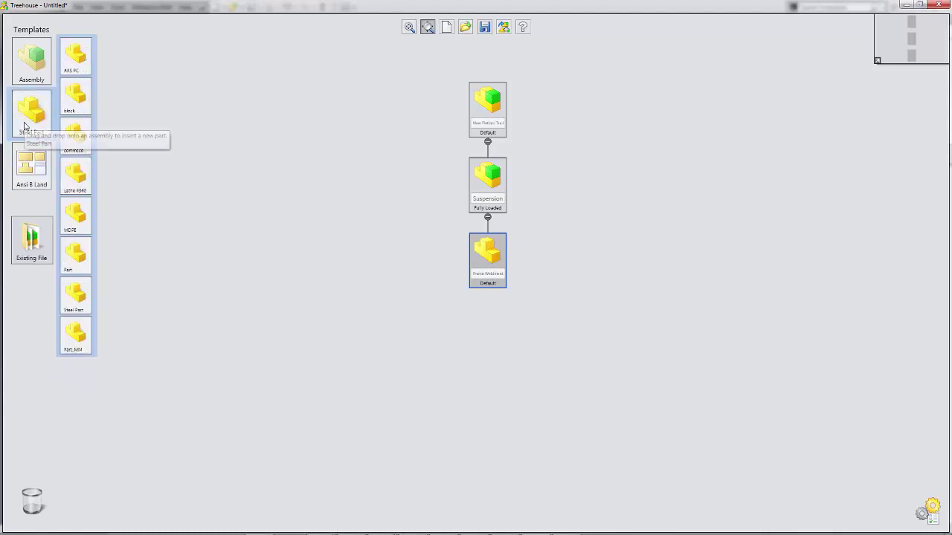
{"action": "left_click_drag", "start_coordinate": [25, 125], "coordinate": [479, 201]}
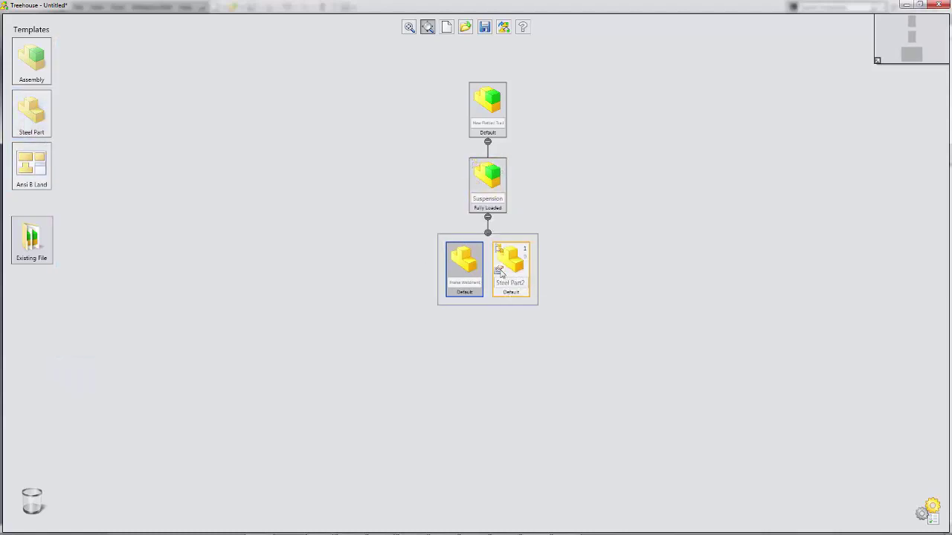
{"action": "left_click", "coordinate": [499, 271]}
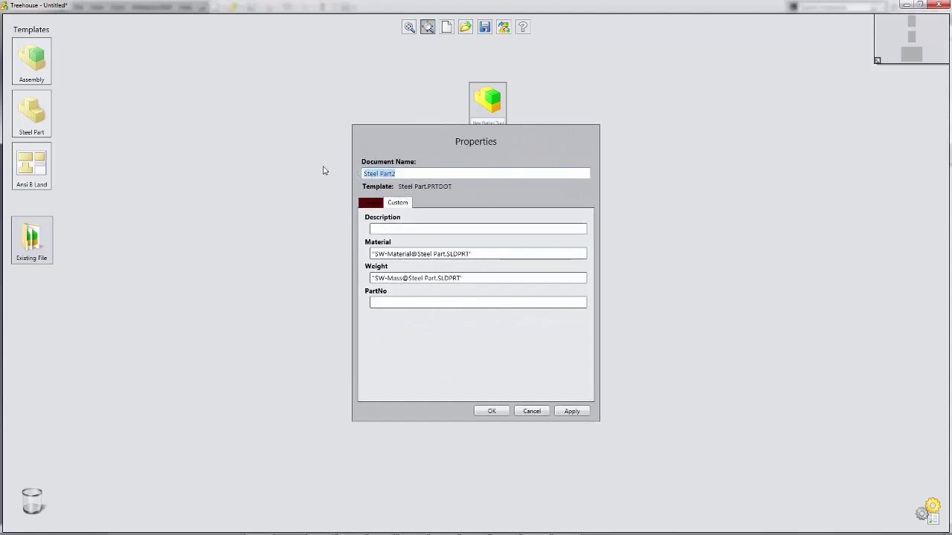
{"action": "type", "text": "Kingpin Weldment"}
{"action": "left_click", "coordinate": [488, 410]}
Step: Attach Ansi B Land drawings to the trailer, Suspension, Kingpin Weldment and Frame Weldment, then export
{"action": "left_click_drag", "start_coordinate": [31, 165], "coordinate": [498, 111]}
{"action": "left_click_drag", "start_coordinate": [31, 165], "coordinate": [481, 184]}
{"action": "mouse_move", "coordinate": [32, 165]}
{"action": "left_mouse_down"}
{"action": "mouse_move", "coordinate": [442, 319]}
{"action": "mouse_move", "coordinate": [531, 298]}
{"action": "mouse_move", "coordinate": [525, 275]}
{"action": "left_mouse_up"}
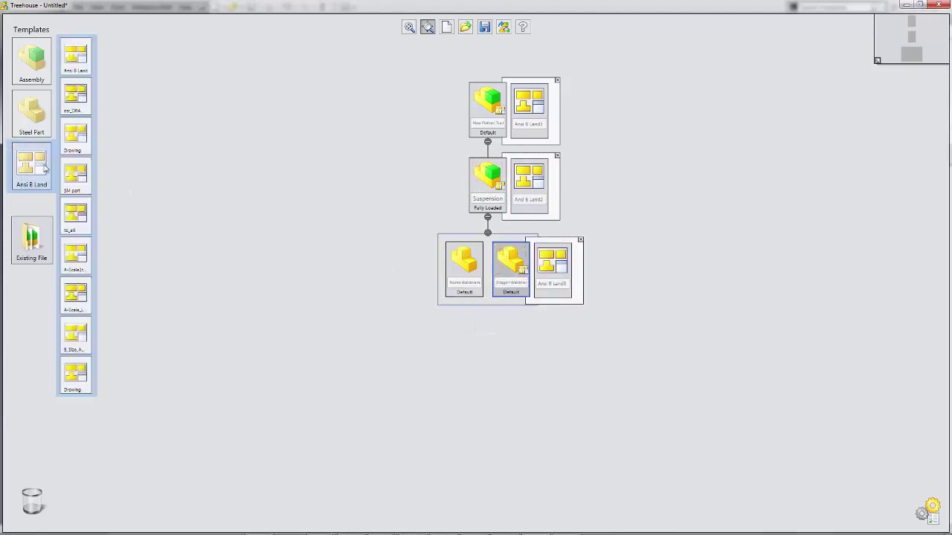
{"action": "left_click_drag", "start_coordinate": [75, 334], "coordinate": [474, 275]}
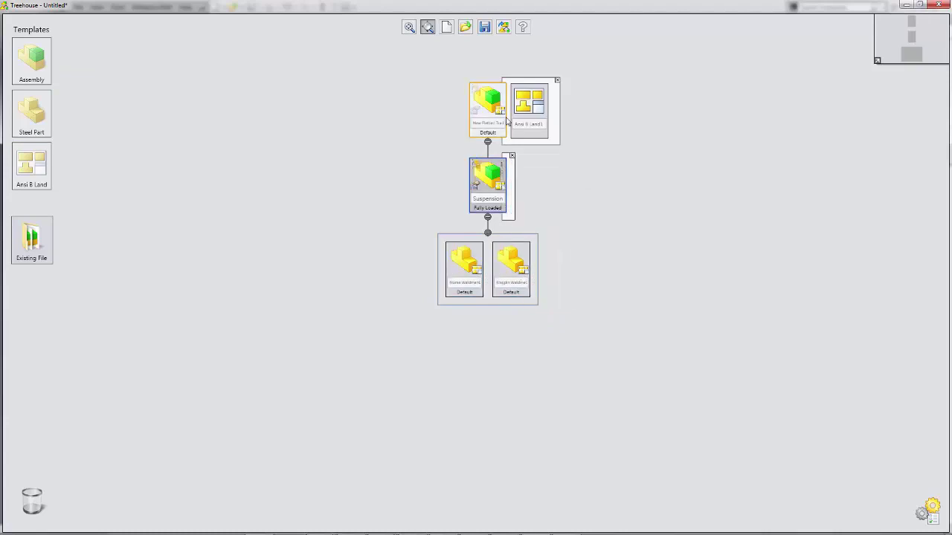
{"action": "left_click", "coordinate": [502, 29]}
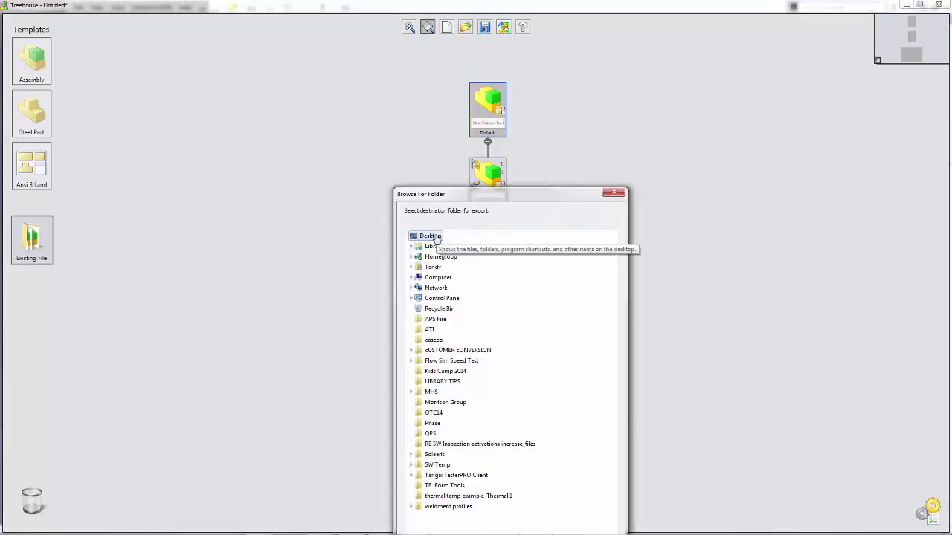
Step: Export to the Desktop, then view the trailer isometrically with Suspension and both weldments expanded
{"action": "left_click", "coordinate": [557, 476]}
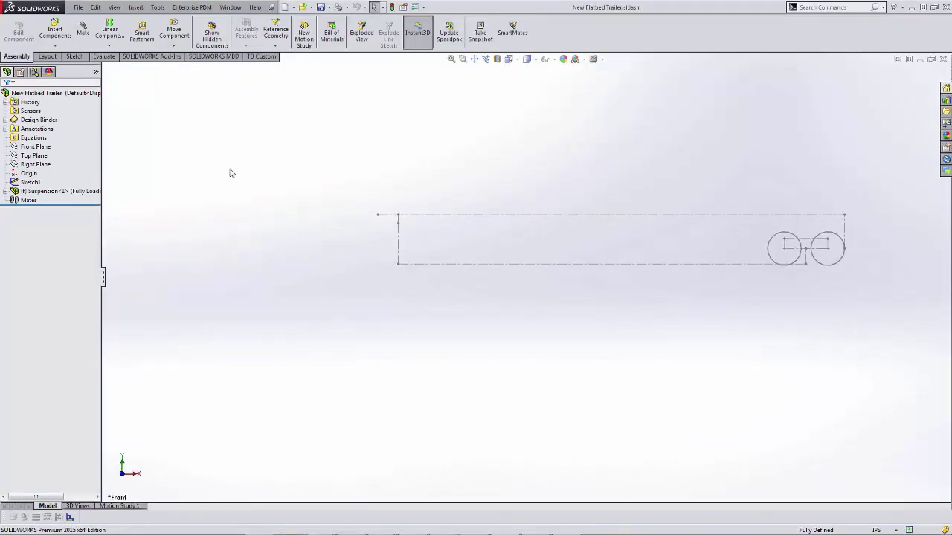
{"action": "key", "text": "ctrl+7"}
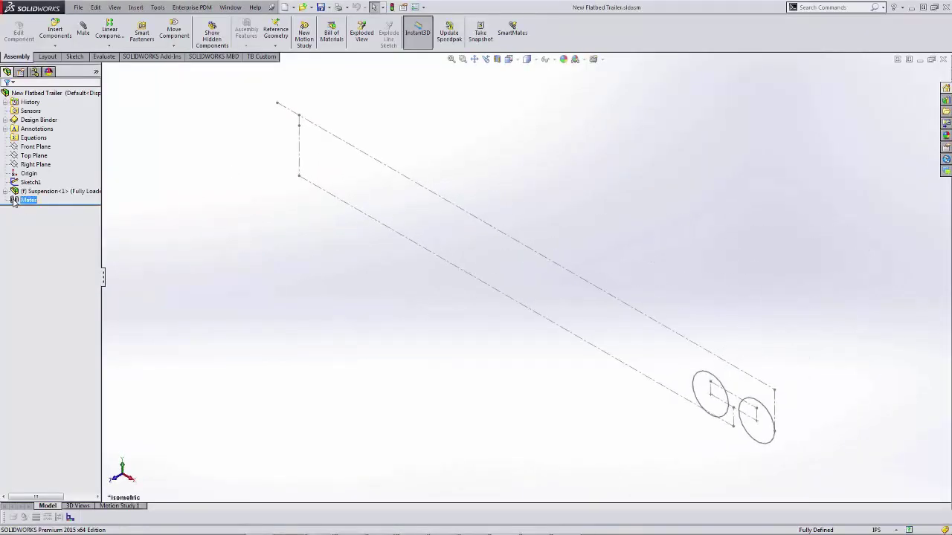
{"action": "left_click", "coordinate": [6, 192]}
{"action": "left_click", "coordinate": [15, 281]}
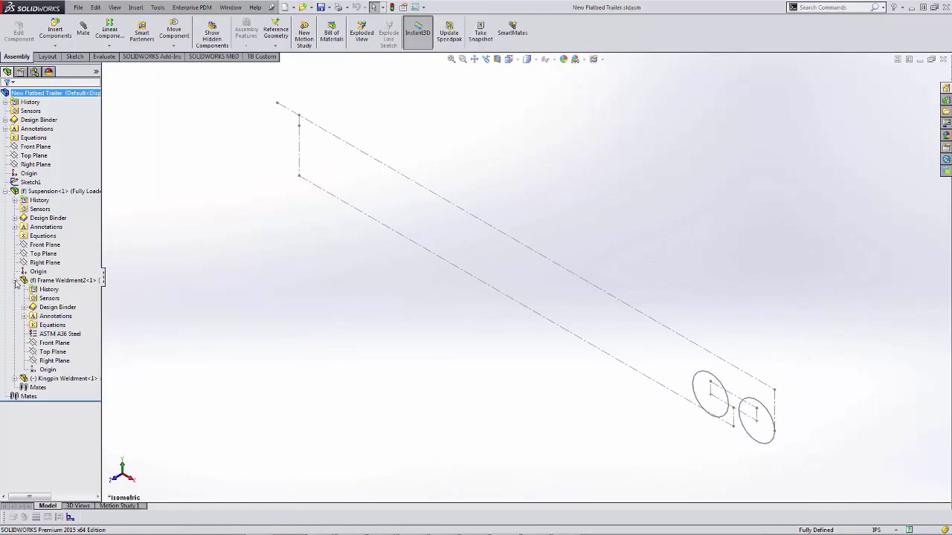
{"action": "left_click", "coordinate": [15, 379]}
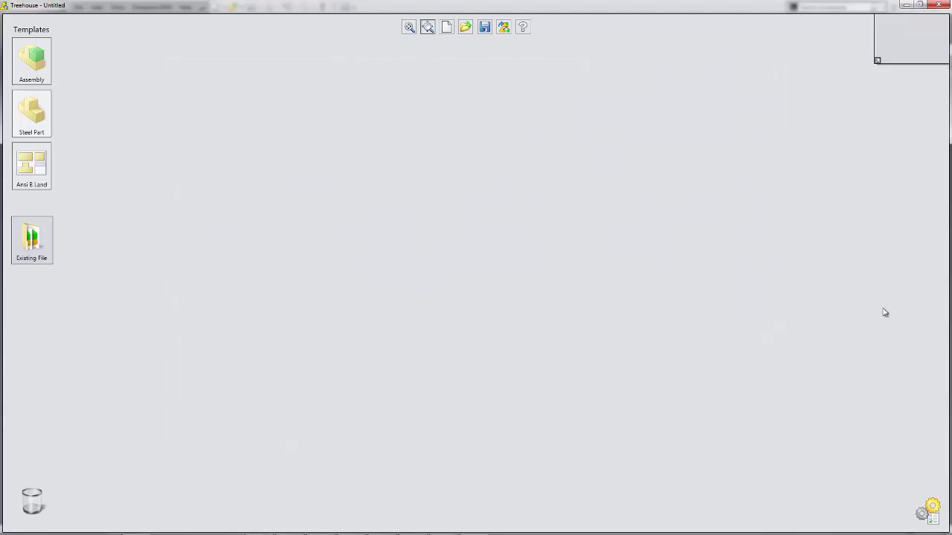
Step: Add a top-level assembly named New Bicycle with custom part number RR549
{"action": "mouse_move", "coordinate": [27, 66]}
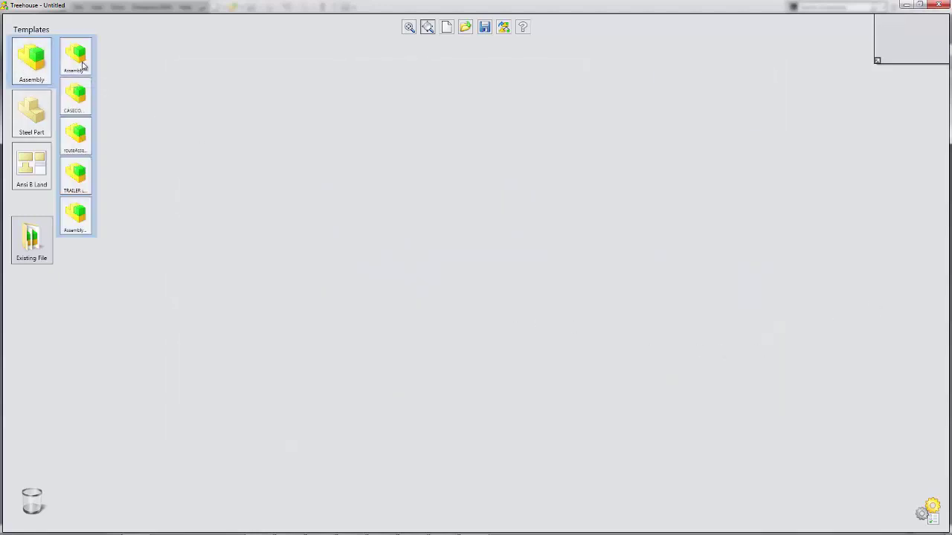
{"action": "left_click_drag", "start_coordinate": [79, 62], "coordinate": [264, 132]}
{"action": "left_click", "coordinate": [487, 131]}
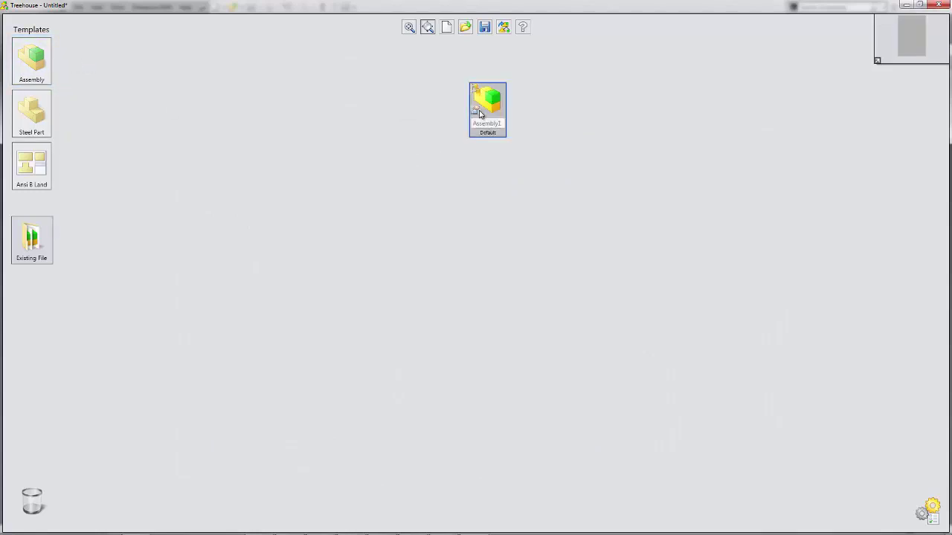
{"action": "left_click", "coordinate": [479, 112]}
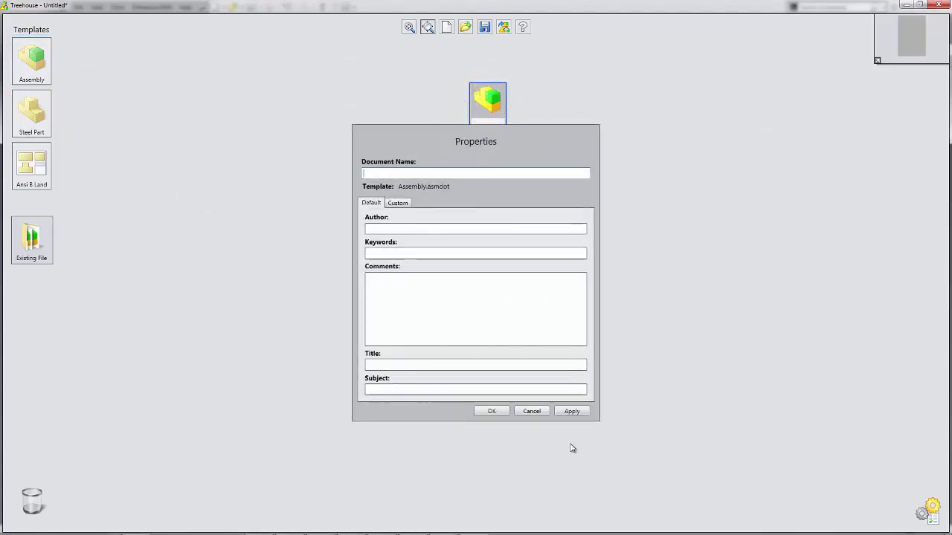
{"action": "type", "text": "New Bicycle"}
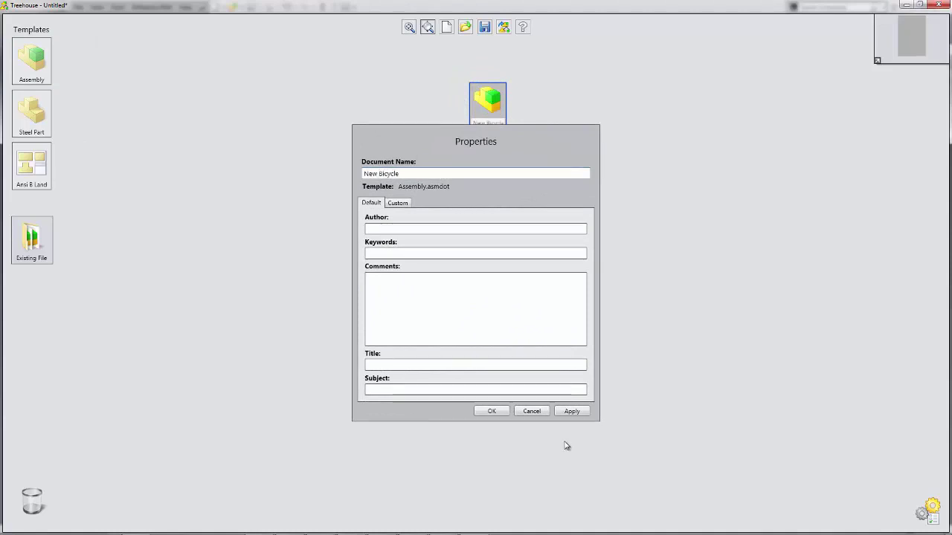
{"action": "left_click", "coordinate": [401, 203]}
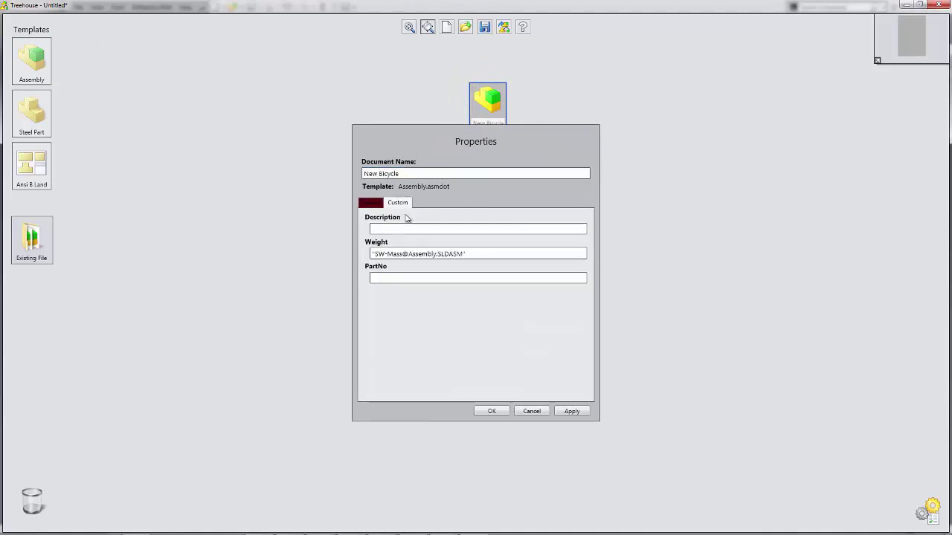
{"action": "left_click", "coordinate": [391, 278]}
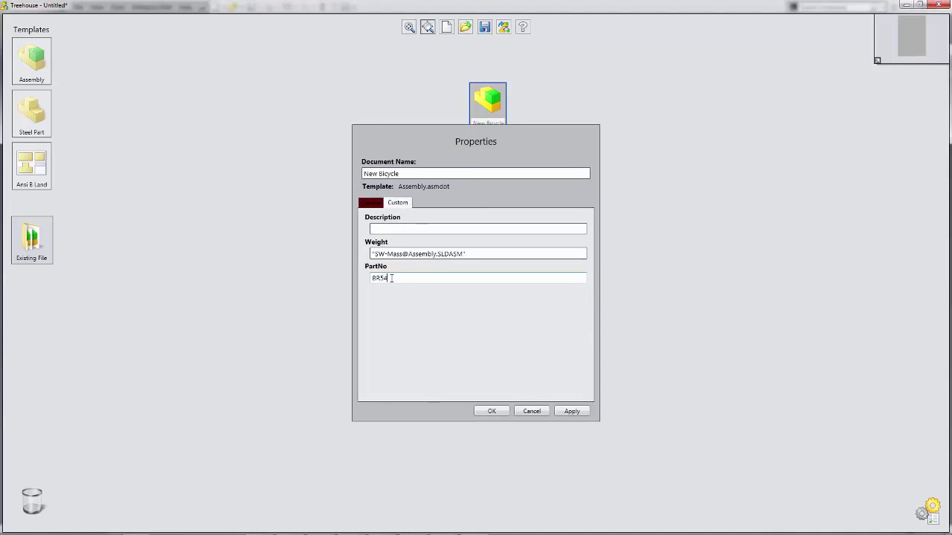
{"action": "type", "text": "RR549"}
{"action": "left_click", "coordinate": [504, 412]}
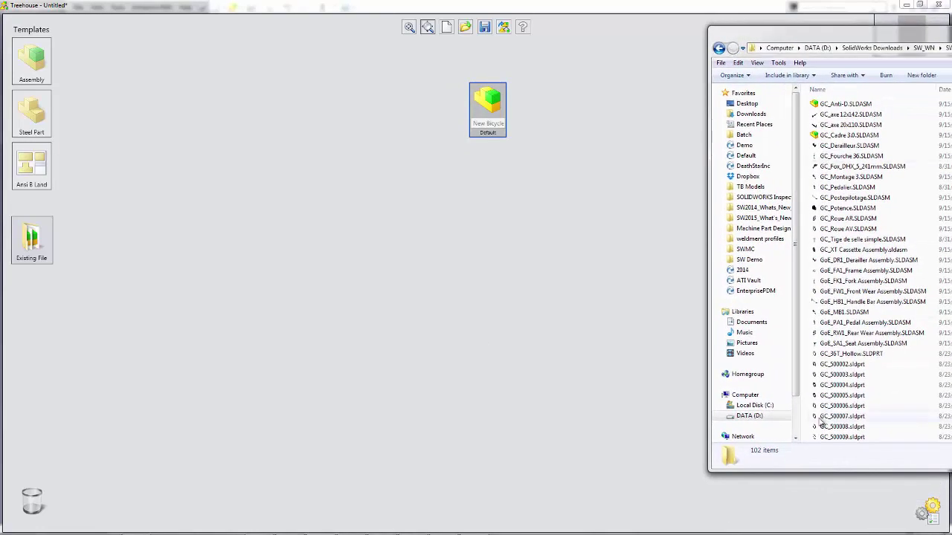
Step: Add GoE_FA1_Frame Assembly.SLDASM under New Bicycle and inspect its full subtree
{"action": "left_click_drag", "start_coordinate": [863, 271], "coordinate": [482, 122]}
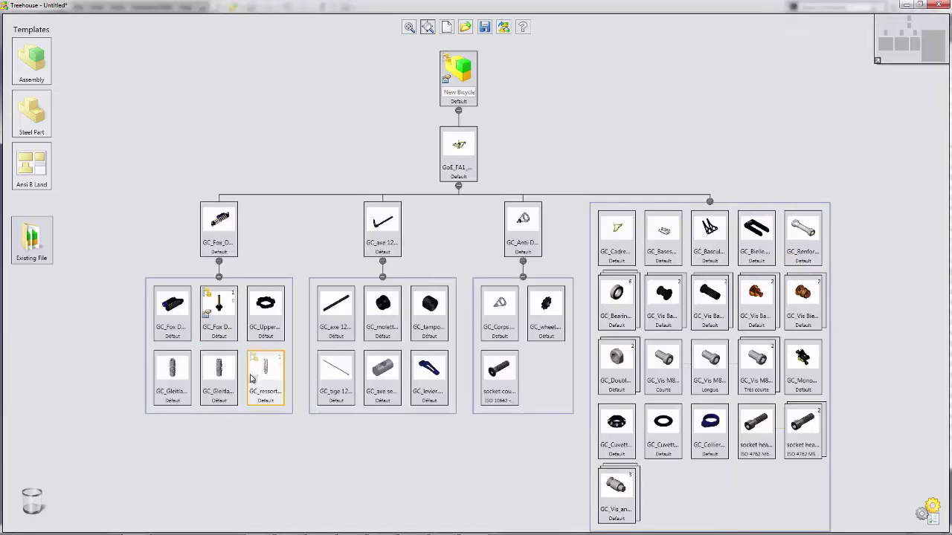
{"action": "scroll", "coordinate": [243, 370], "scroll_direction": "up", "scroll_amount": 6}
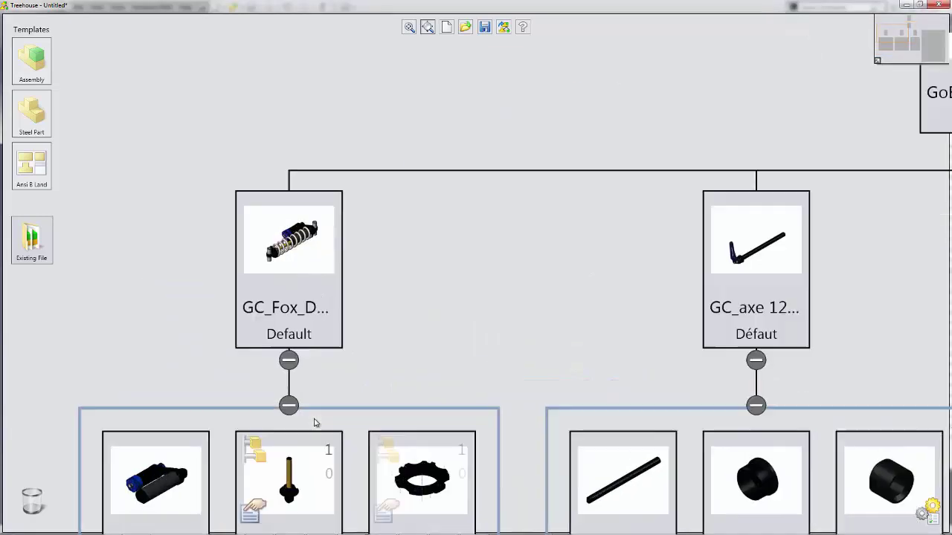
{"action": "left_click_drag", "start_coordinate": [666, 366], "coordinate": [721, 52]}
{"action": "left_click_drag", "start_coordinate": [748, 465], "coordinate": [79, 387]}
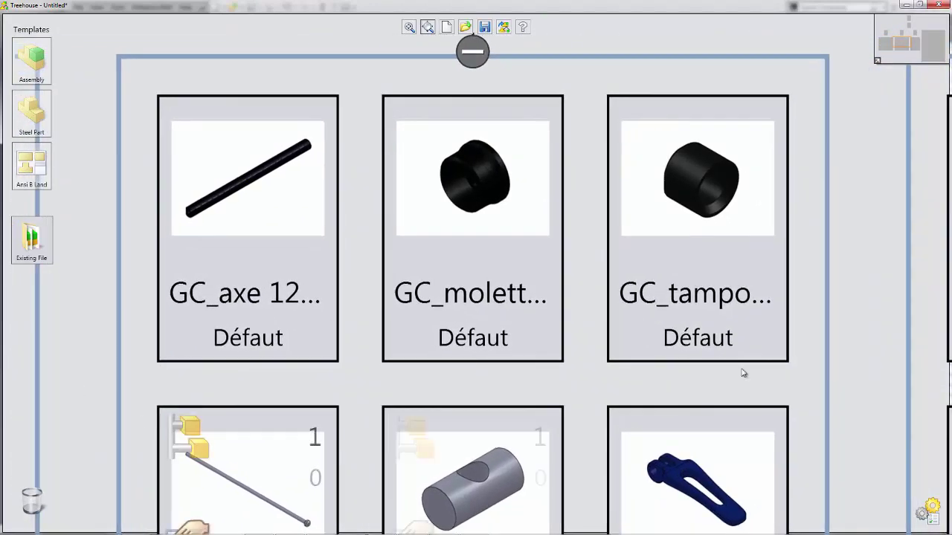
{"action": "left_click_drag", "start_coordinate": [823, 237], "coordinate": [463, 68]}
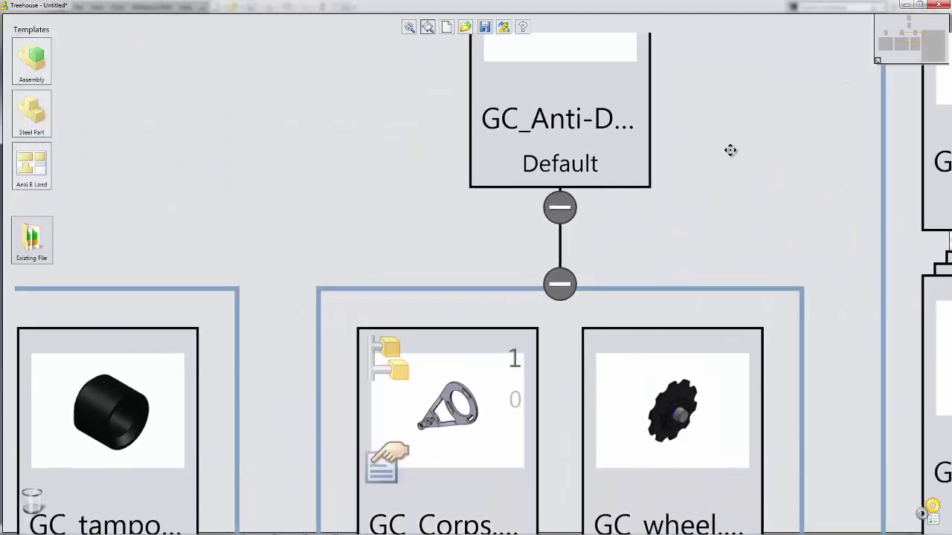
{"action": "left_click_drag", "start_coordinate": [731, 161], "coordinate": [714, 345]}
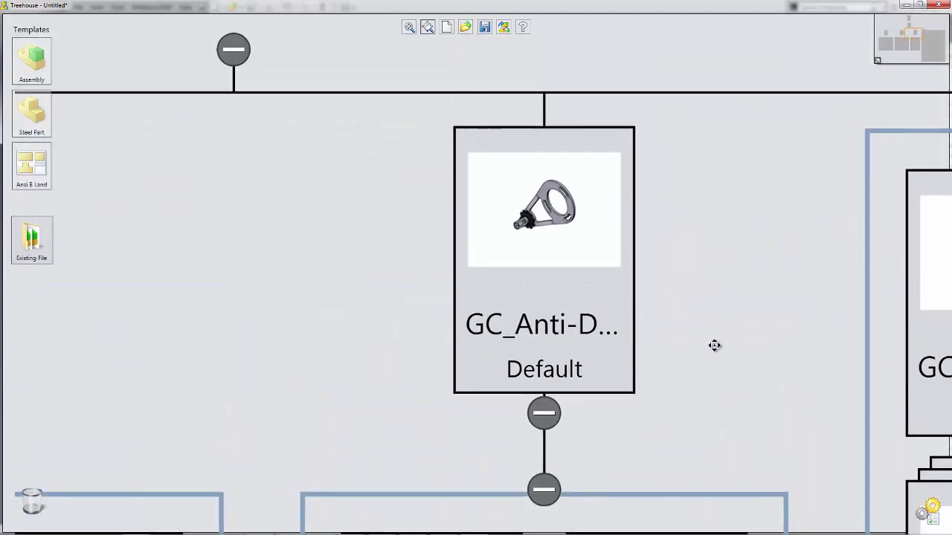
{"action": "left_click", "coordinate": [409, 26]}
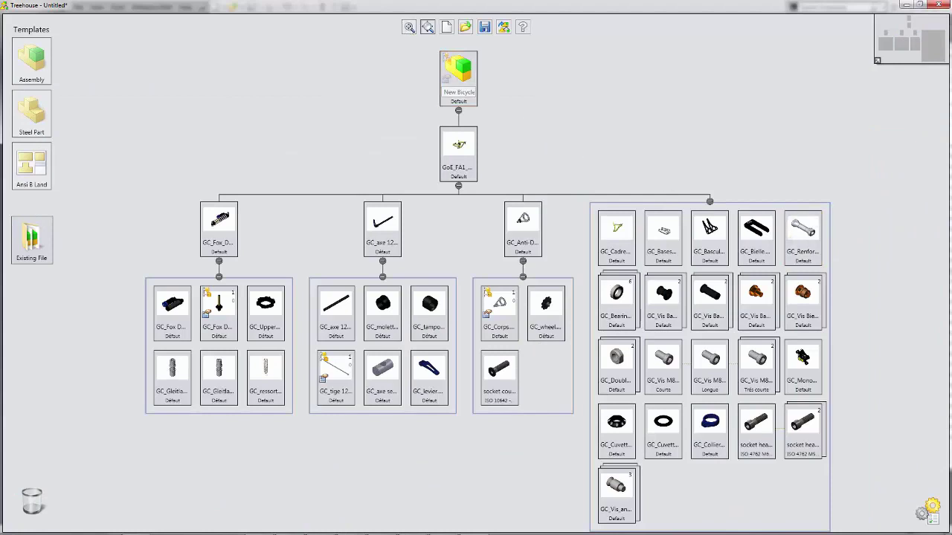
{"action": "key", "text": "alt+Tab"}
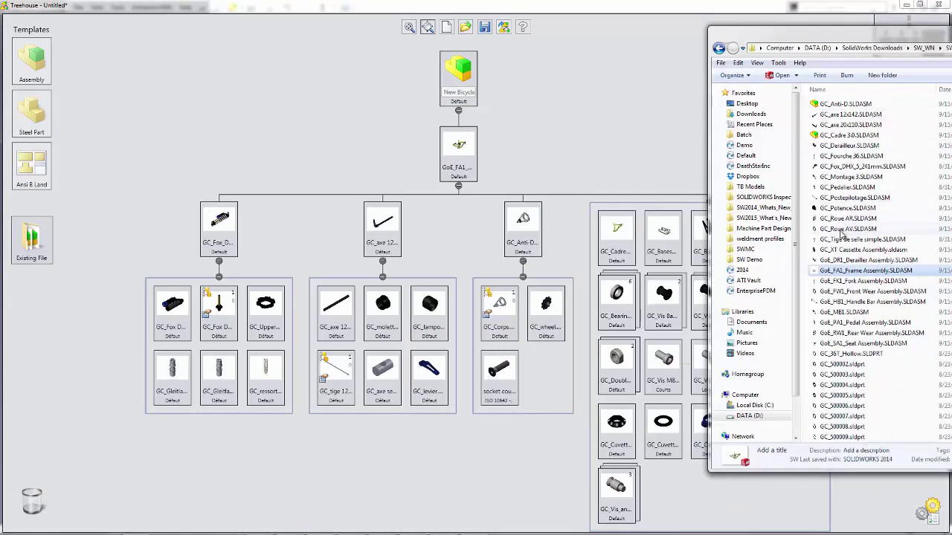
Step: Import the fork, handlebar, wheel, pedal and derailleur assemblies under New Bicycle
{"action": "double_click", "coordinate": [863, 281]}
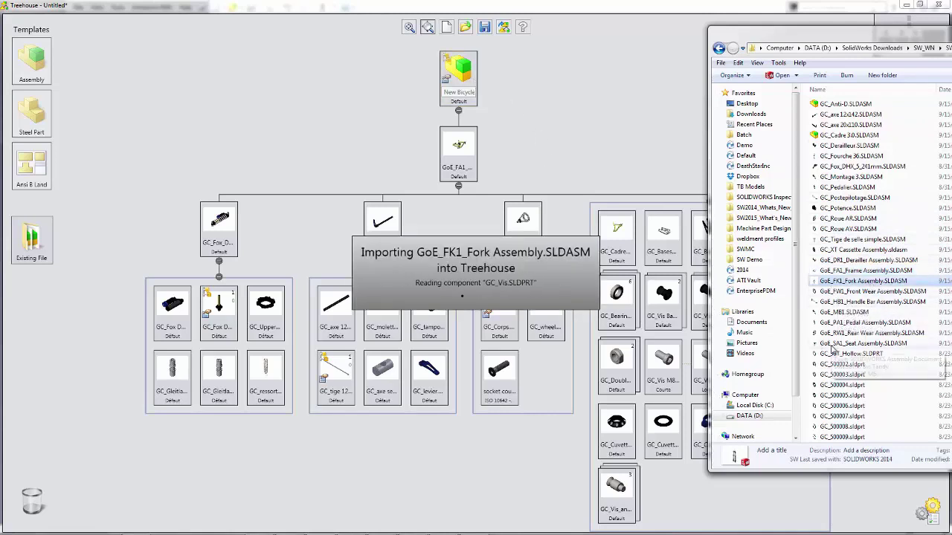
{"action": "left_click_drag", "start_coordinate": [870, 302], "coordinate": [555, 81]}
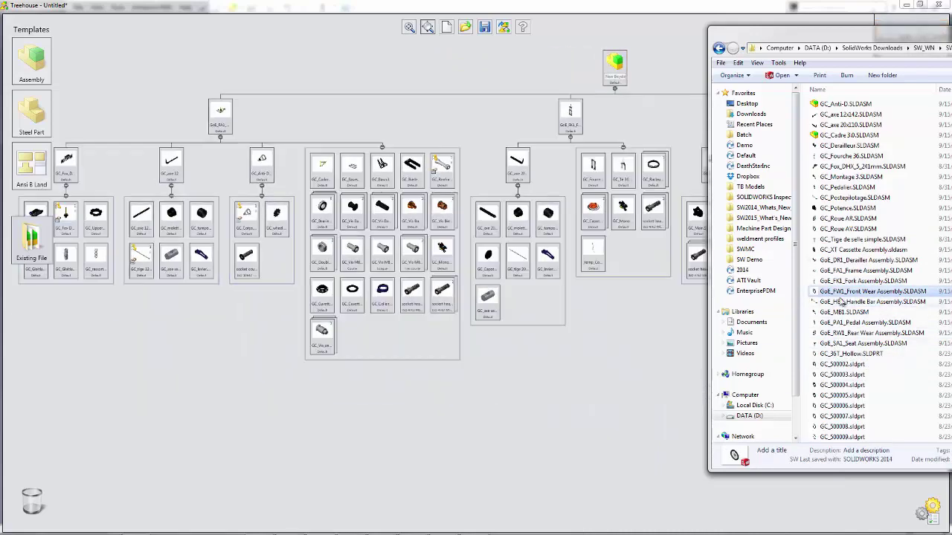
{"action": "left_click_drag", "start_coordinate": [870, 333], "coordinate": [760, 232]}
{"action": "left_click_drag", "start_coordinate": [625, 61], "coordinate": [616, 64]}
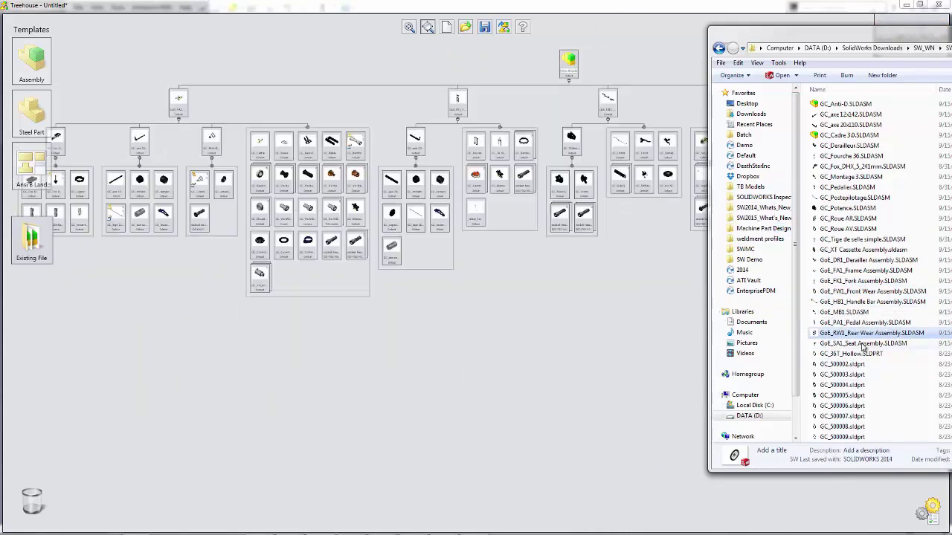
{"action": "left_click_drag", "start_coordinate": [863, 322], "coordinate": [573, 67]}
{"action": "left_click_drag", "start_coordinate": [833, 262], "coordinate": [595, 61]}
{"action": "left_click", "coordinate": [824, 21]}
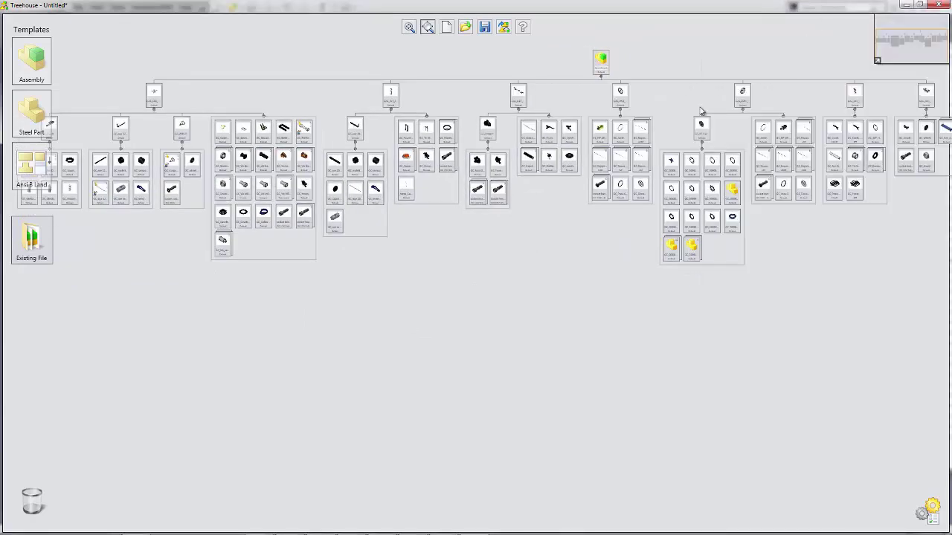
Step: Survey the imported wheel branches and add a new blank assembly under New Bicycle
{"action": "scroll", "coordinate": [636, 173], "scroll_direction": "up", "scroll_amount": 5}
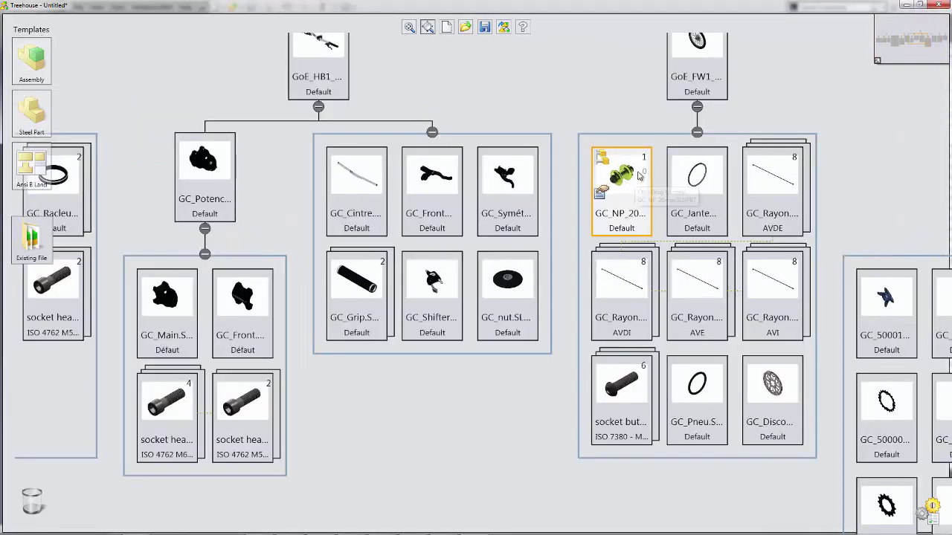
{"action": "left_click_drag", "start_coordinate": [613, 103], "coordinate": [177, 189]}
{"action": "left_click_drag", "start_coordinate": [773, 155], "coordinate": [271, 209]}
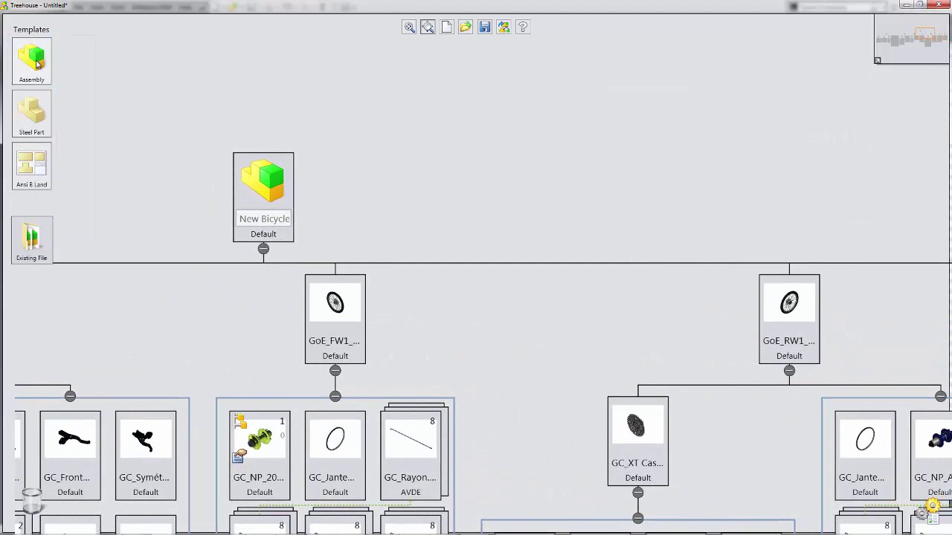
{"action": "left_click_drag", "start_coordinate": [36, 64], "coordinate": [277, 188]}
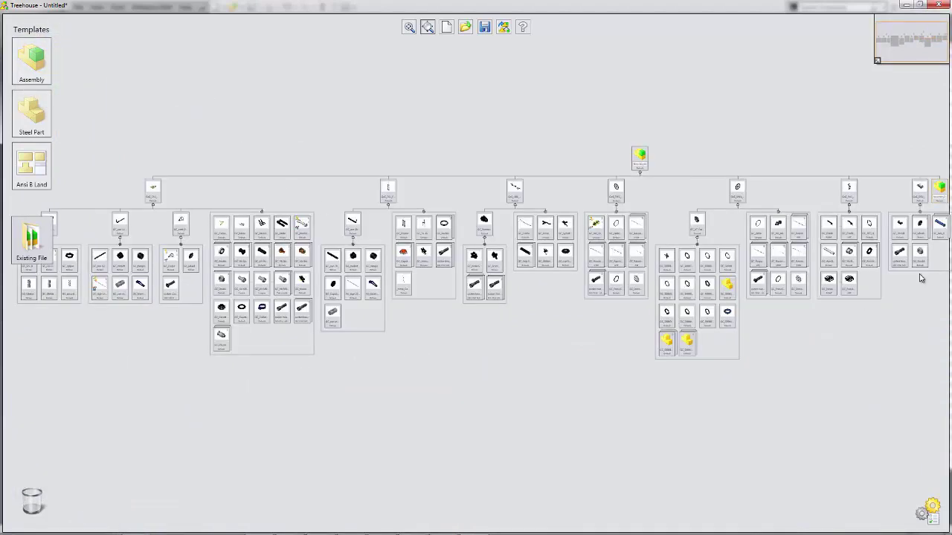
Step: Name the new assembly New Seat Assembly
{"action": "double_click", "coordinate": [939, 190]}
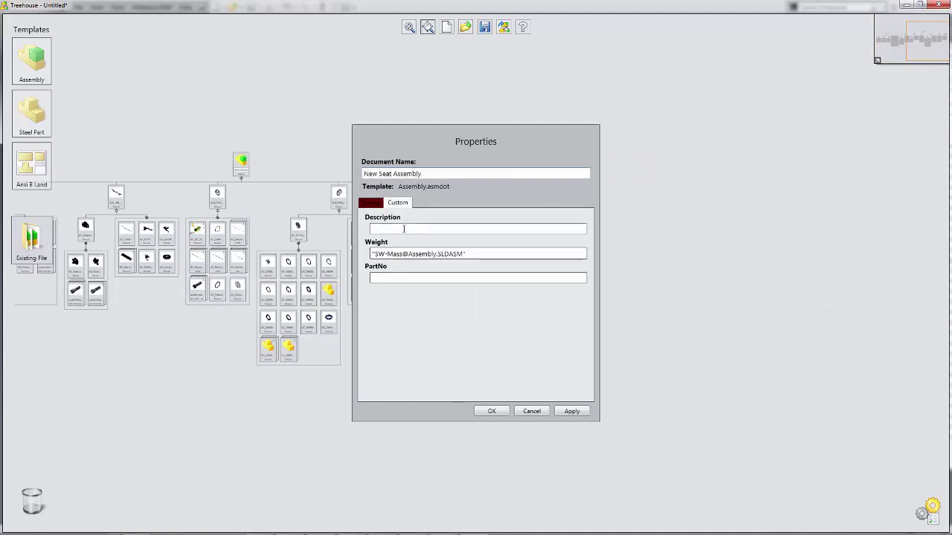
{"action": "left_click", "coordinate": [493, 412]}
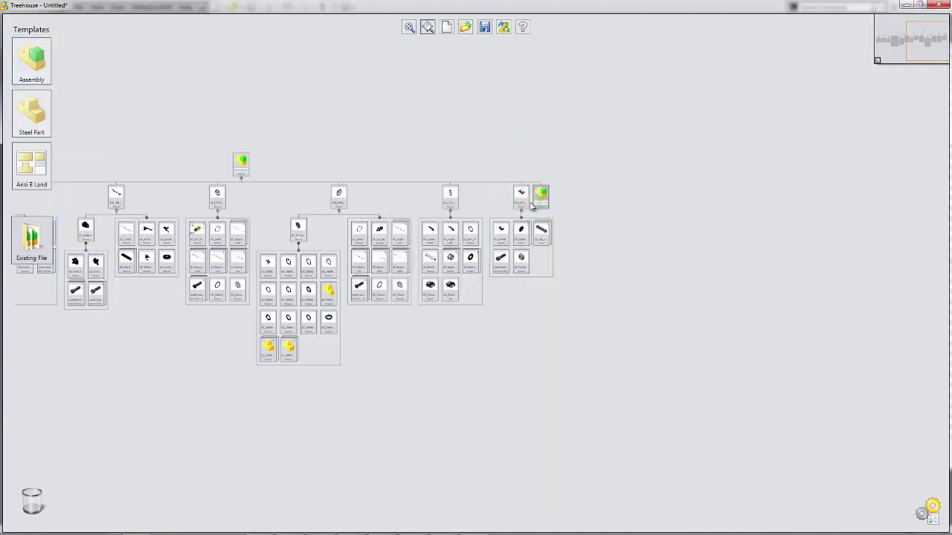
{"action": "double_click", "coordinate": [539, 199]}
{"action": "type", "text": "Seat"}
{"action": "left_click", "coordinate": [492, 411]}
Step: Add a steel part named Stem under New Seat Assembly
{"action": "mouse_move", "coordinate": [31, 112]}
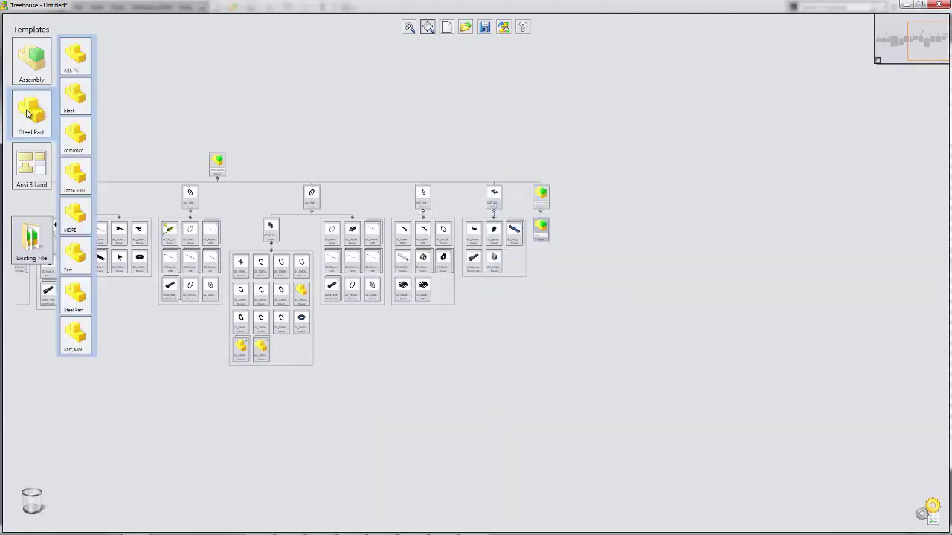
{"action": "left_click_drag", "start_coordinate": [81, 113], "coordinate": [562, 229]}
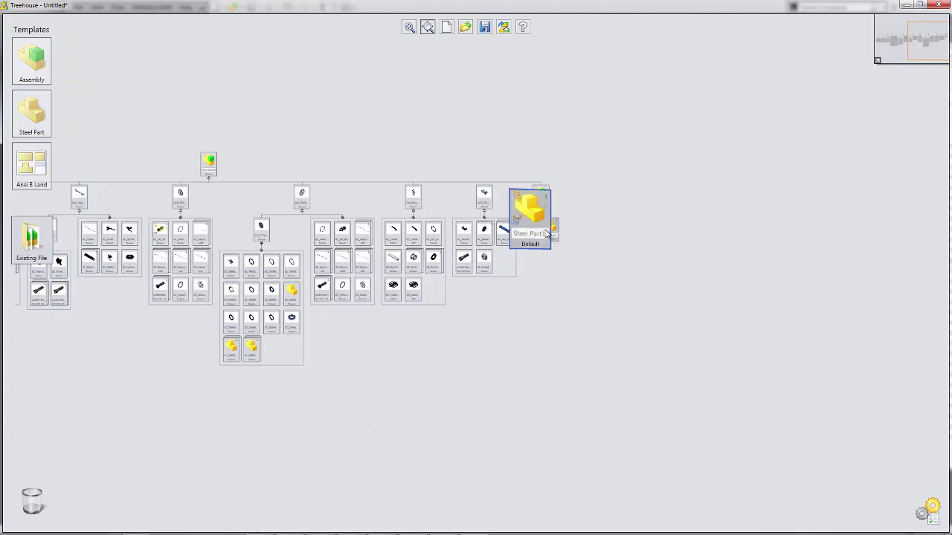
{"action": "double_click", "coordinate": [532, 227]}
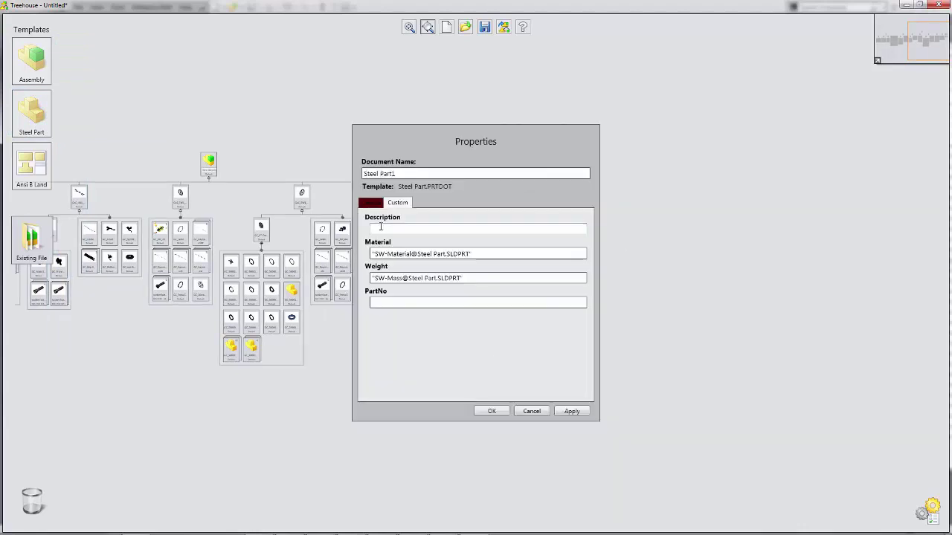
{"action": "type", "text": "Stem"}
{"action": "left_click", "coordinate": [494, 411]}
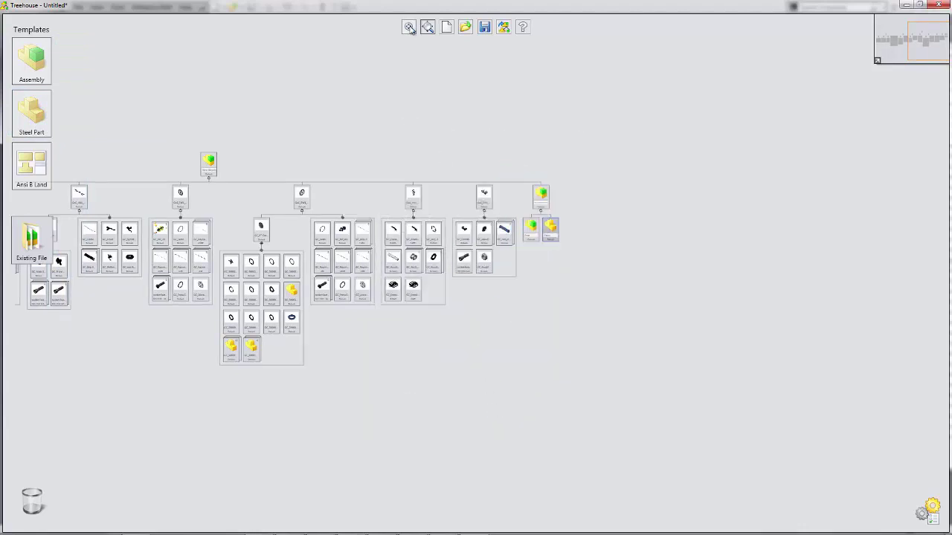
Step: Zoom to fit the New Bicycle tree, showing its frame, fork, handlebar, wheel, pedal, derailleur and seat branches
{"action": "left_click", "coordinate": [410, 28]}
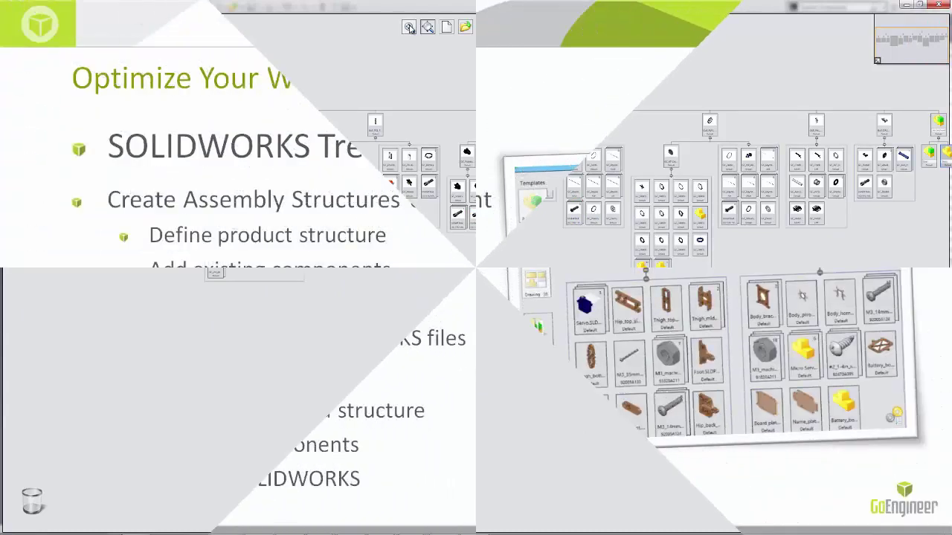